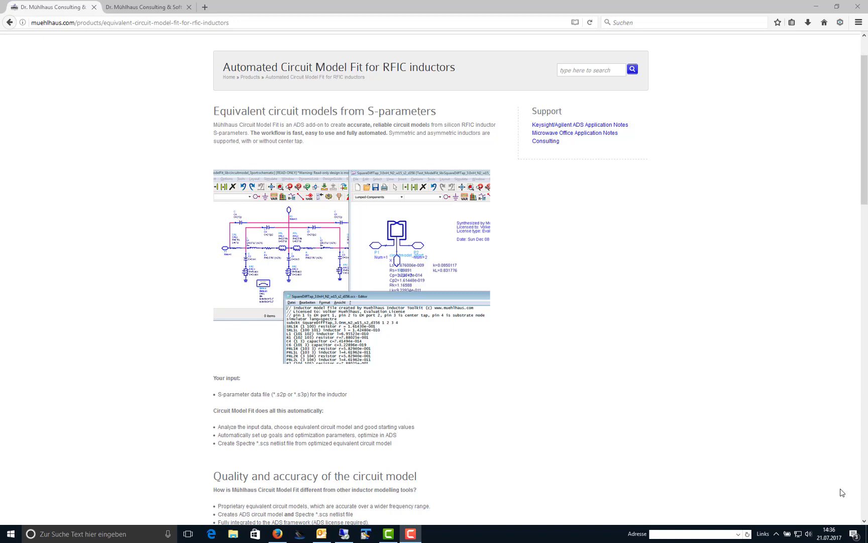
In the remote ADS session, open InductorModelFit '1: Choose input file...' to show the data folder
left_click(345, 533)
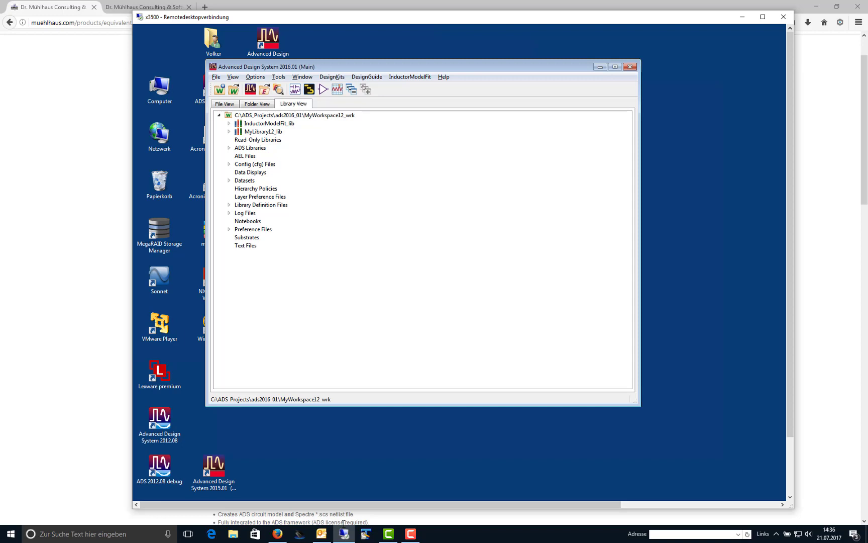
left_click(401, 77)
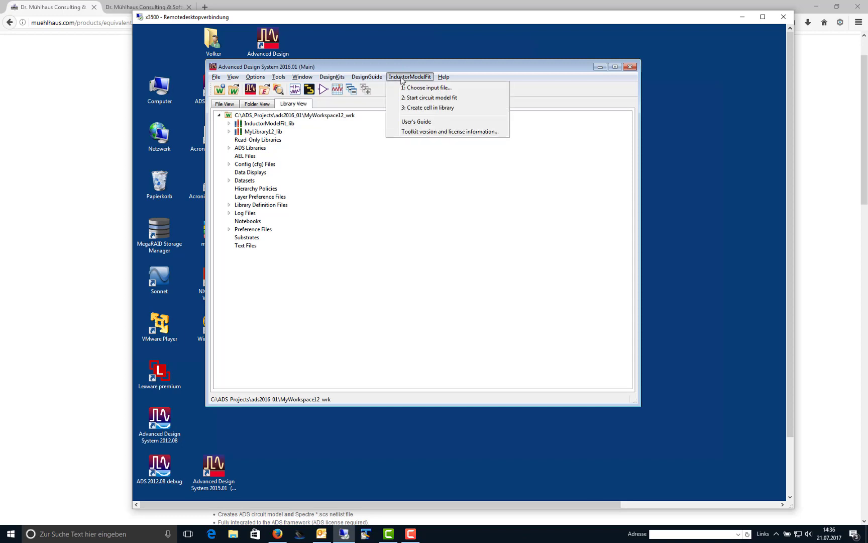
left_click(411, 88)
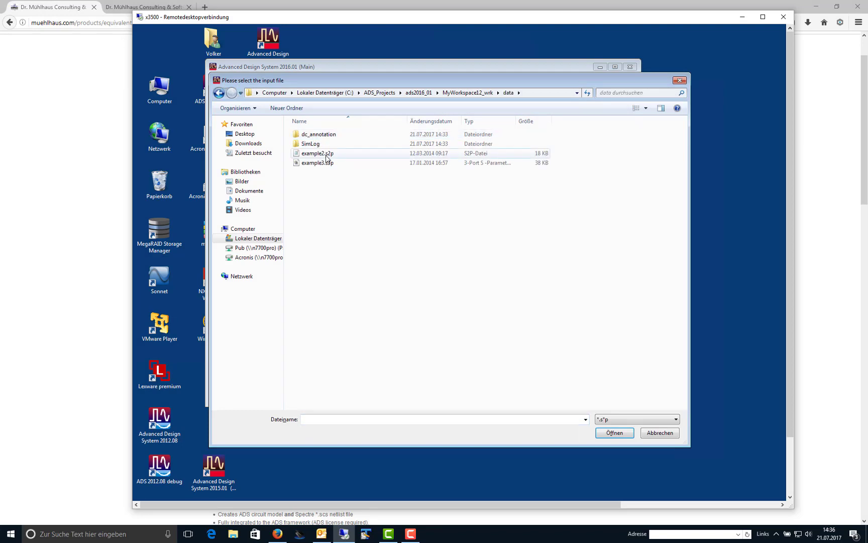
Load example2.s2p, then move and enlarge the prepare_data display showing Ldiff 2.00 nH and Qdiff 17.14
double_click(327, 154)
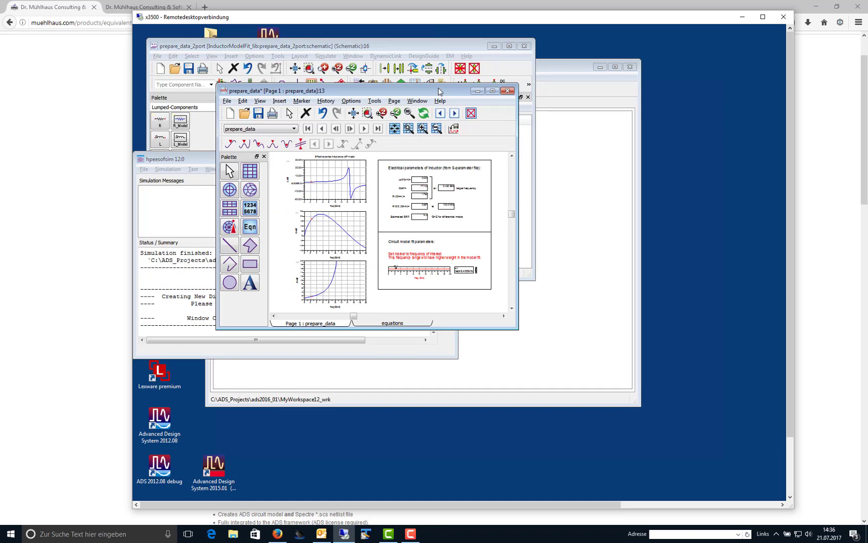
left_click_drag(438, 91, 355, 40)
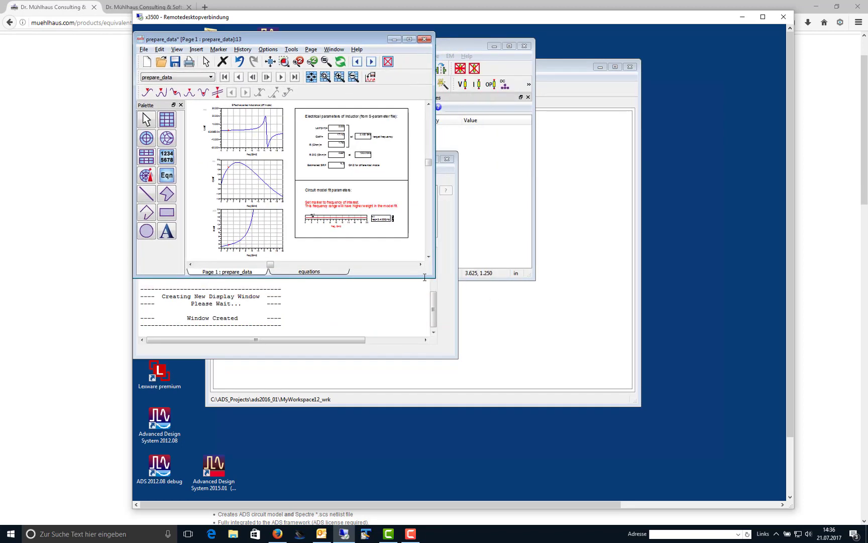
left_click_drag(425, 278, 754, 494)
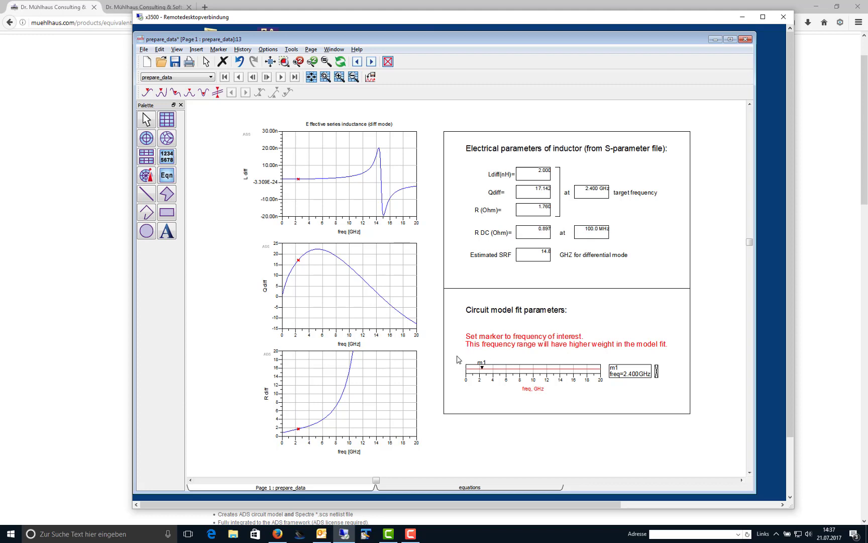
Move marker m1 to 5.600 GHz, save the display, then close it and the preparation schematic
left_click_drag(482, 369, 504, 371)
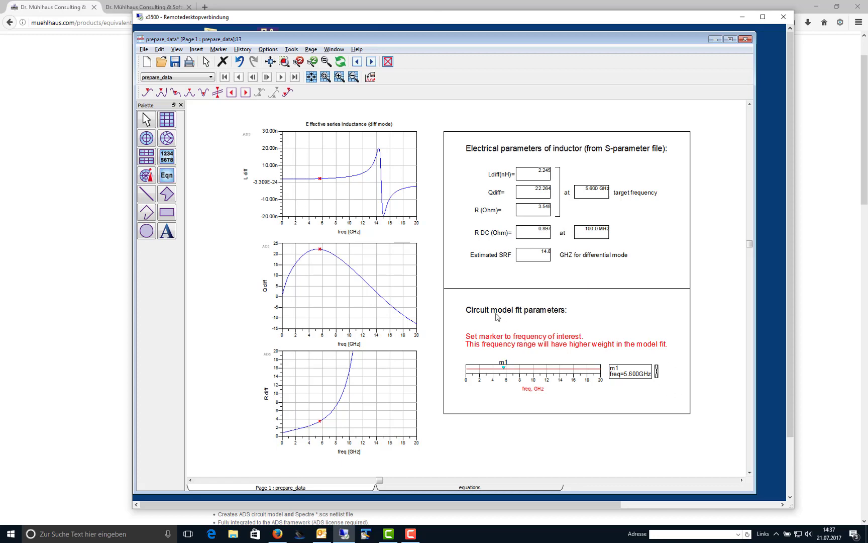
left_click(175, 61)
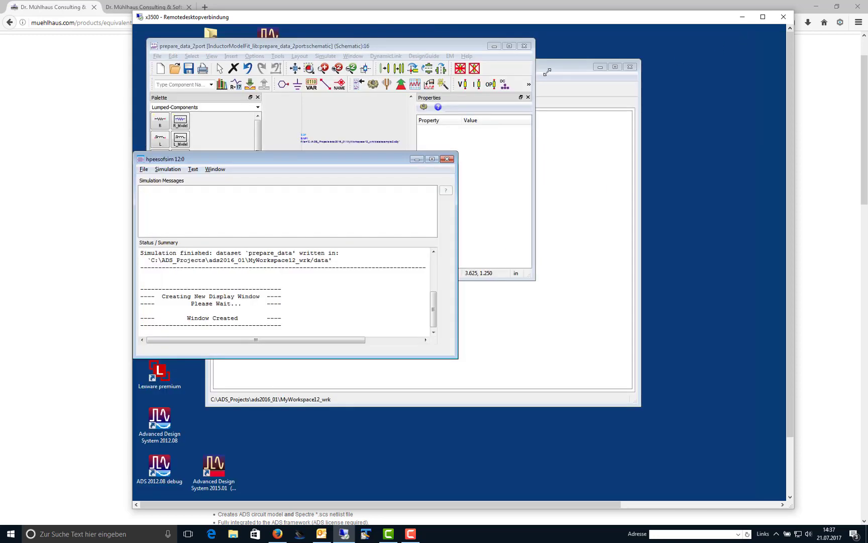
left_click(746, 39)
left_click(524, 46)
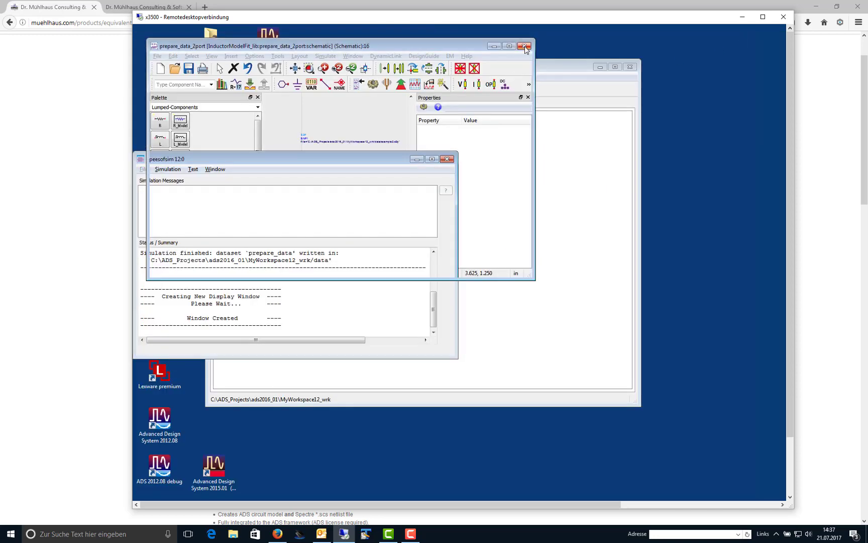
Run InductorModelFit '2: Start circuit model fit' and move the Optimization Cockpit to the left
left_click(425, 77)
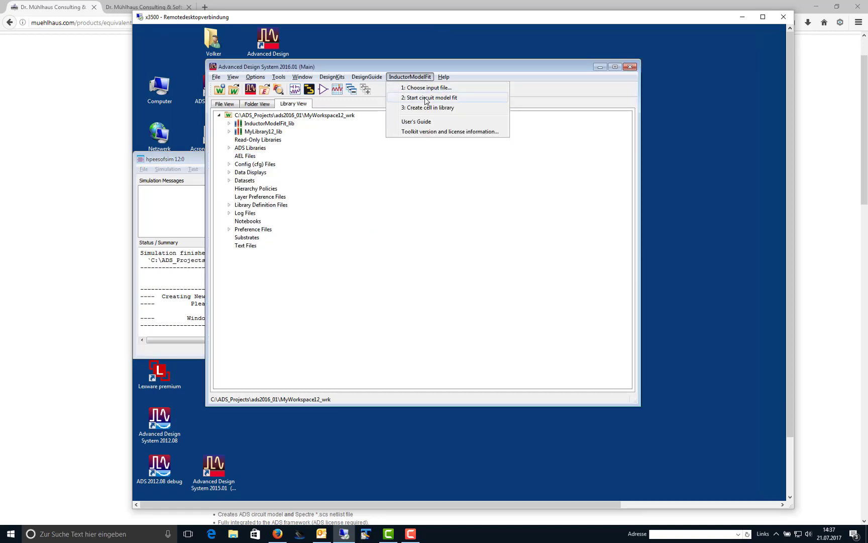
left_click(425, 99)
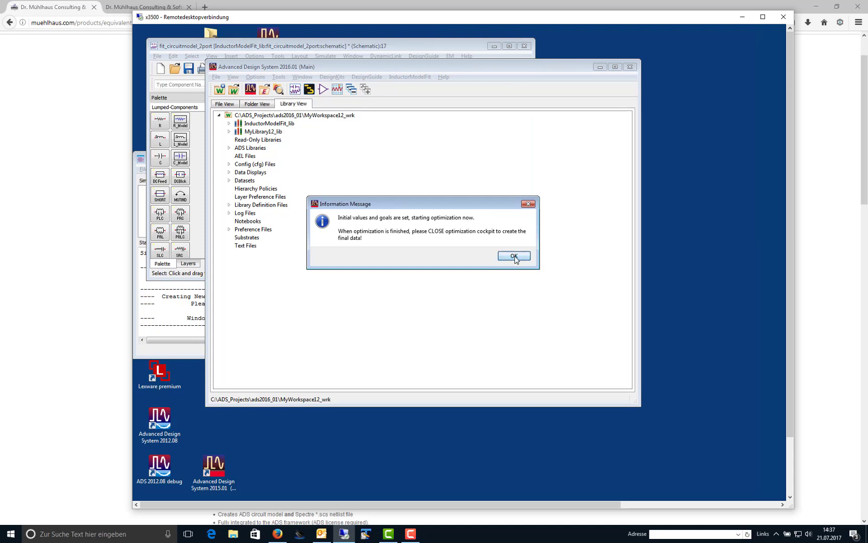
left_click(512, 257)
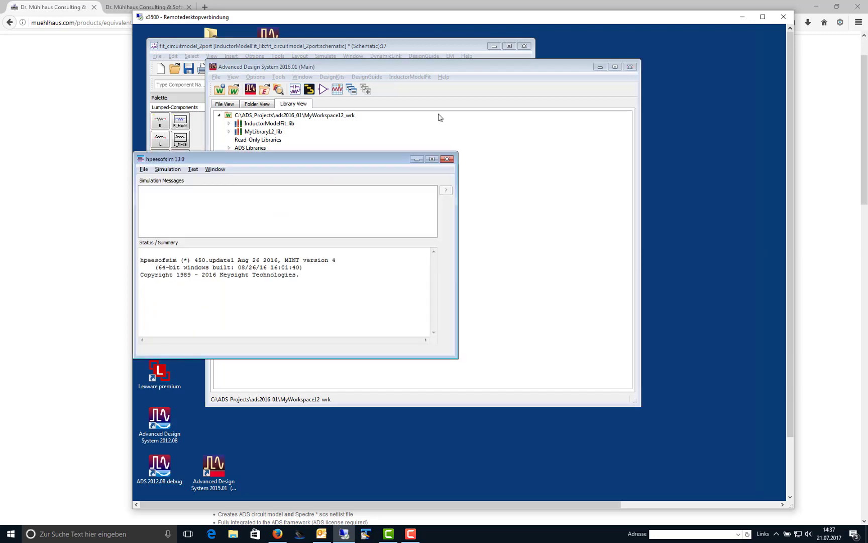
left_click_drag(528, 83, 283, 83)
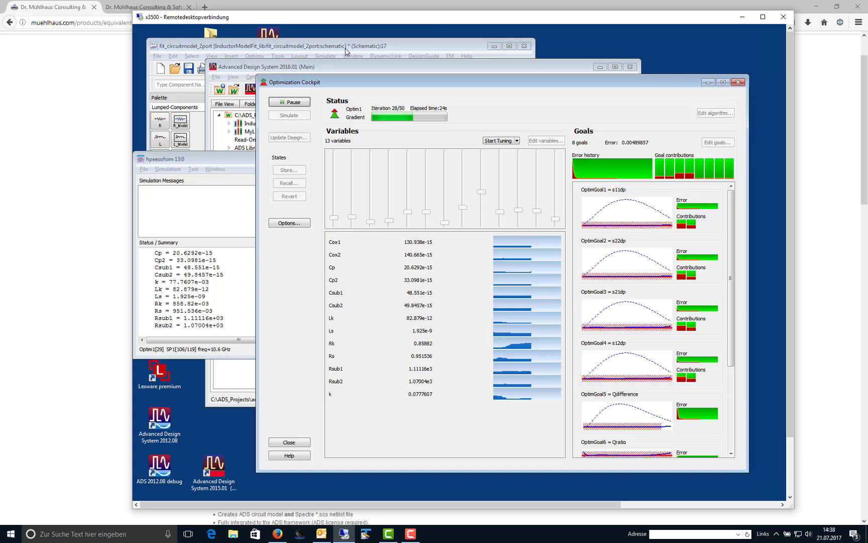
Enlarge and zoom into the fit schematic, scroll to its right side, then minimize it
left_click(346, 49)
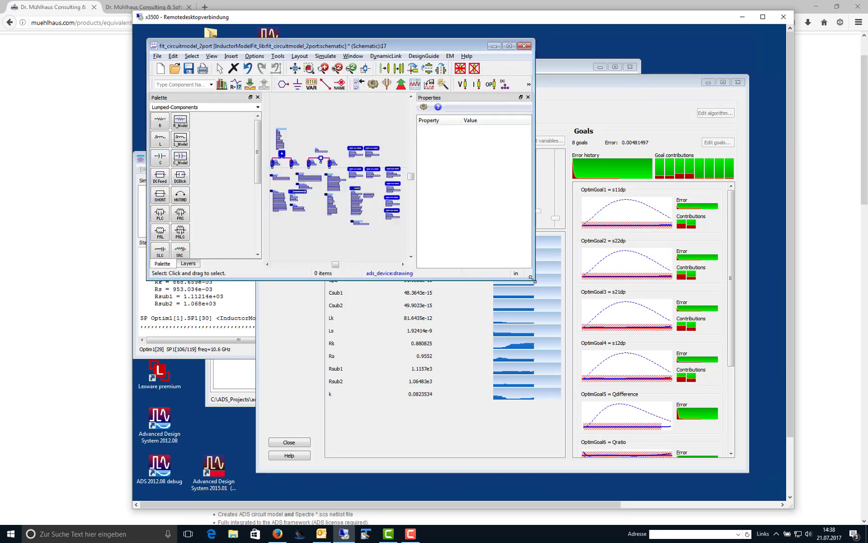
left_click_drag(524, 280, 703, 442)
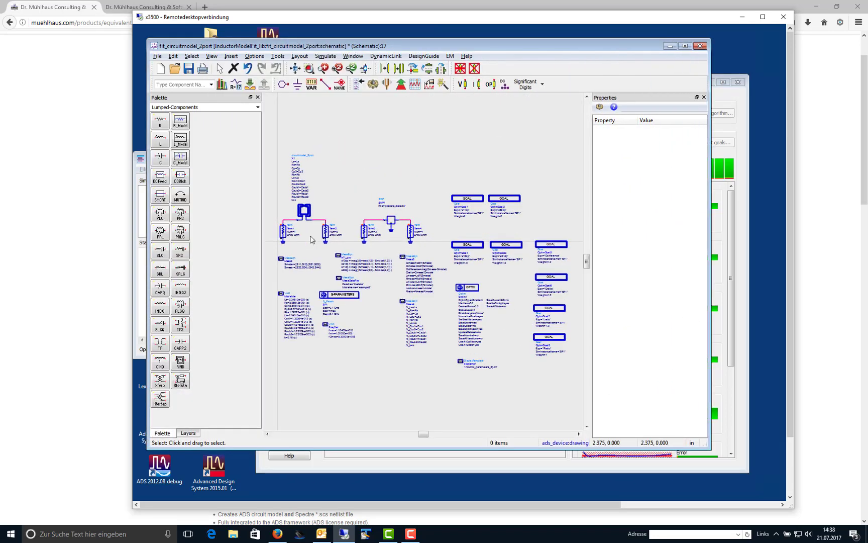
scroll(311, 236, "up", 1)
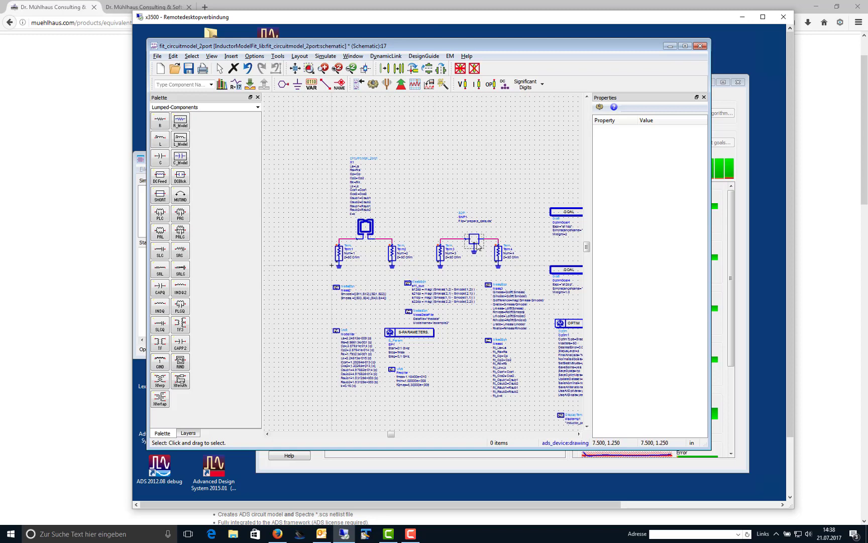
left_click(578, 433)
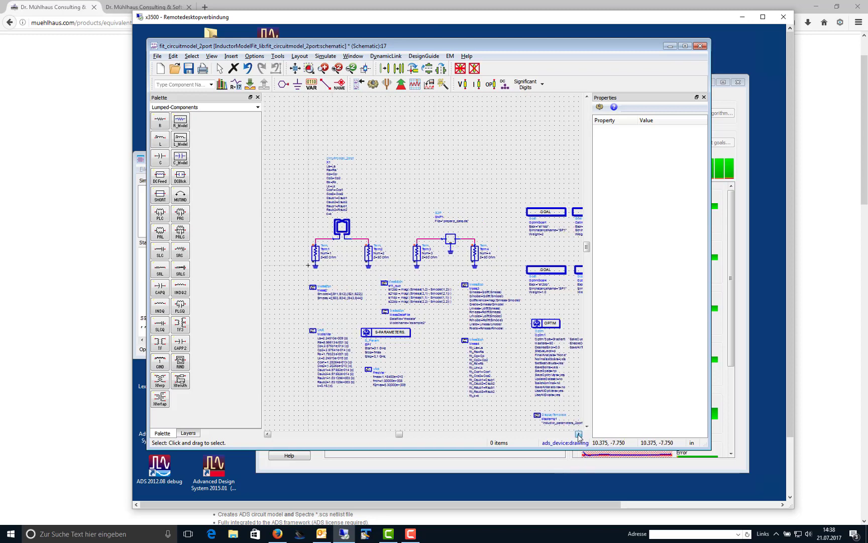
left_click(579, 434)
left_click(578, 434)
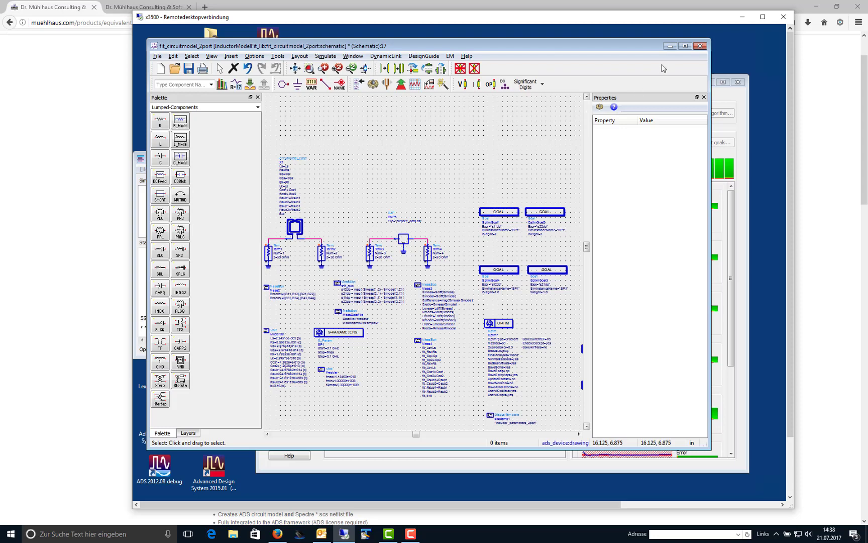
left_click(669, 46)
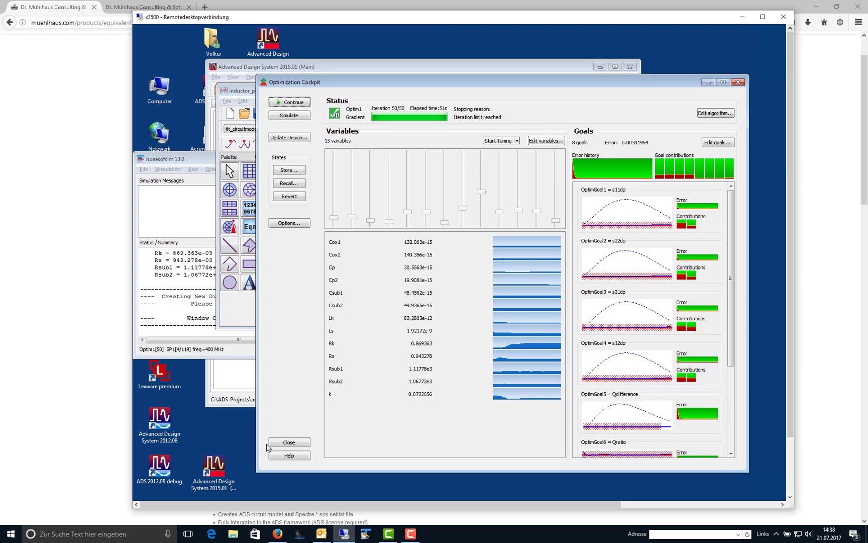
Close the Optimization Cockpit and update the design with the optimized Variables
left_click(294, 444)
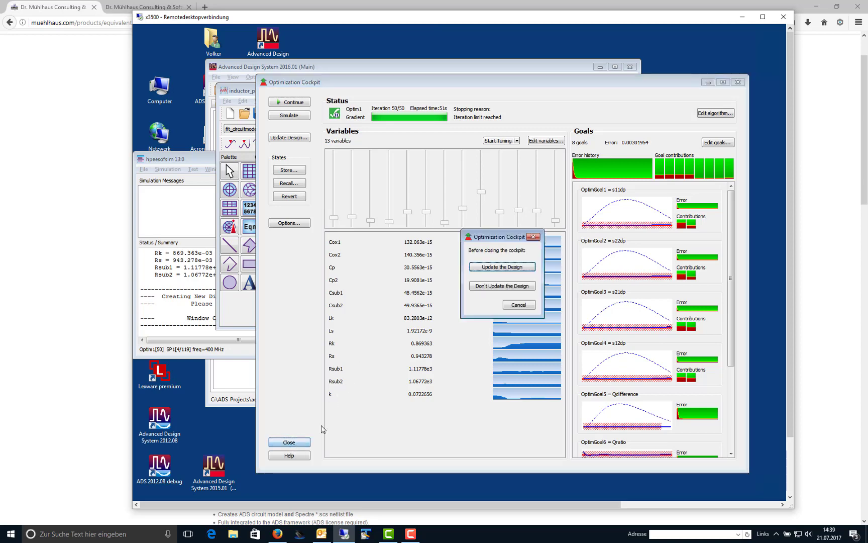
left_click(503, 266)
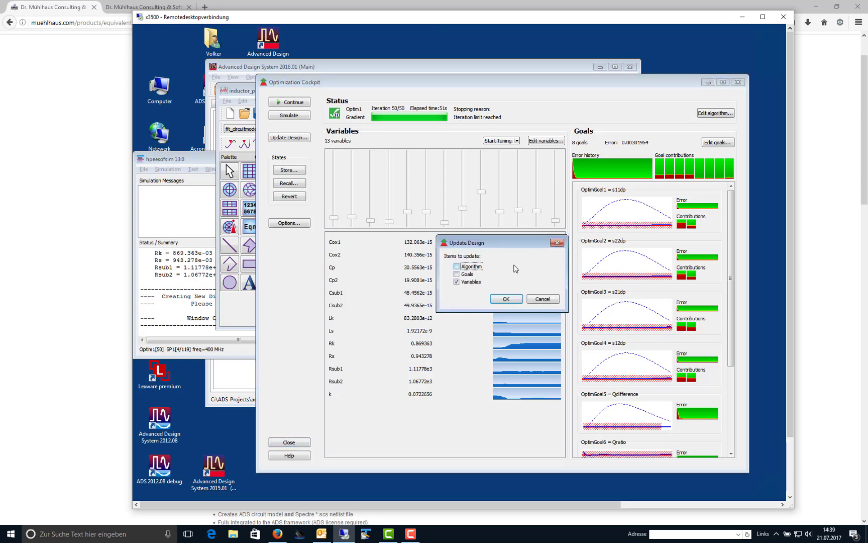
left_click(507, 301)
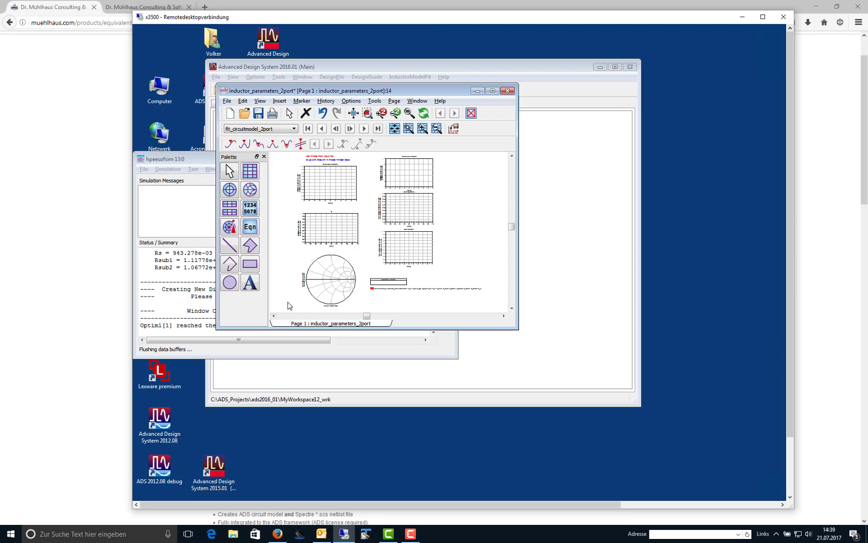
left_click(213, 288)
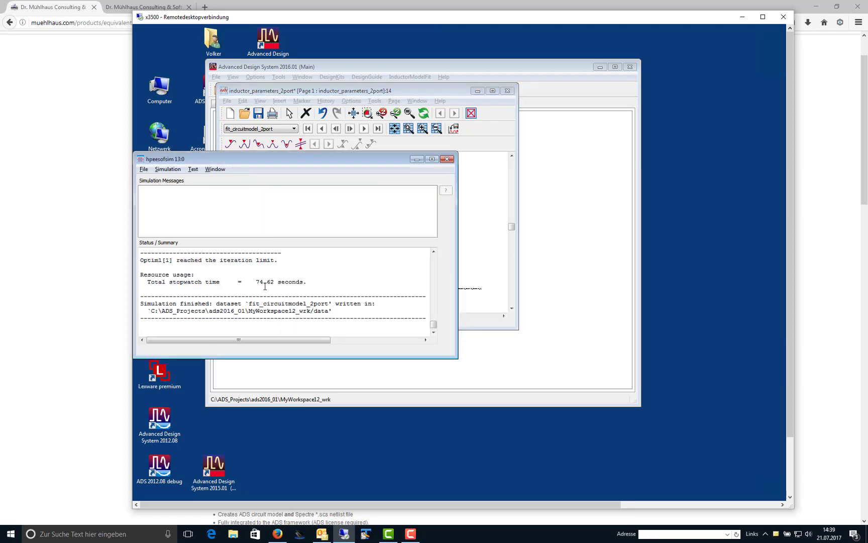
left_click_drag(398, 92, 377, 60)
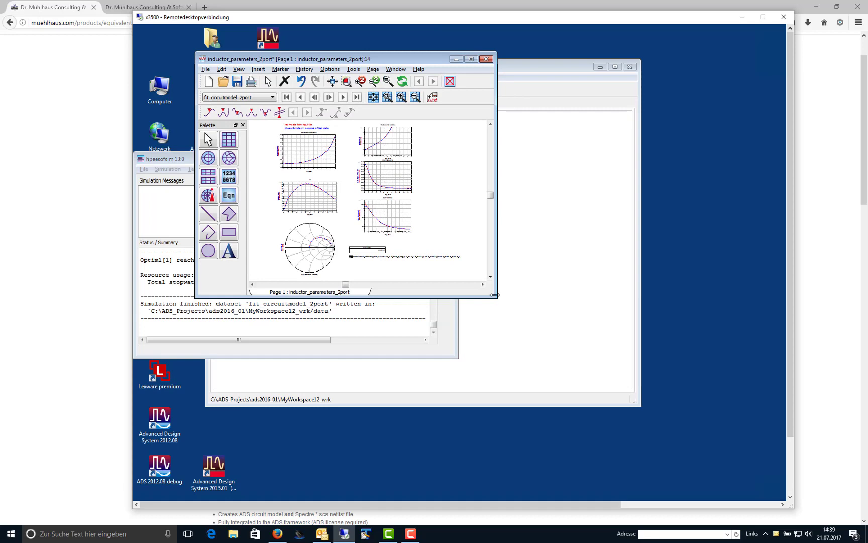
left_click_drag(497, 300, 724, 498)
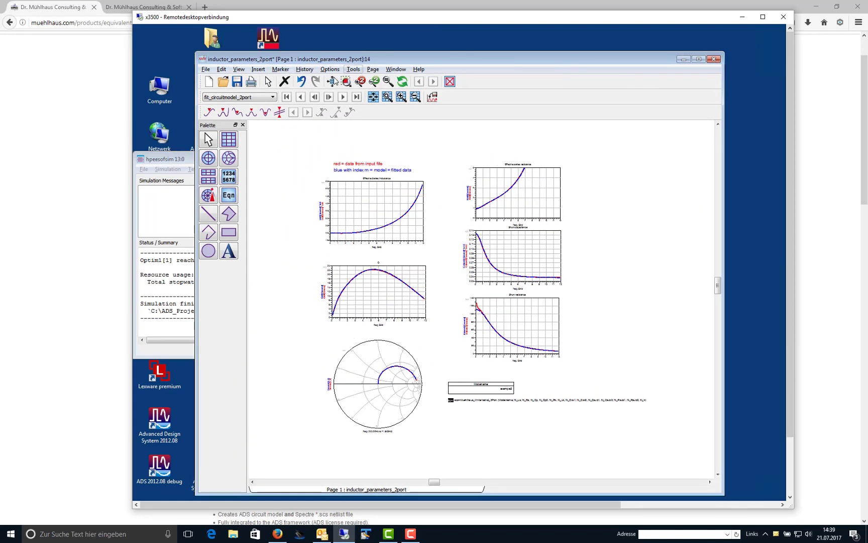
left_click(335, 82)
left_click(310, 194)
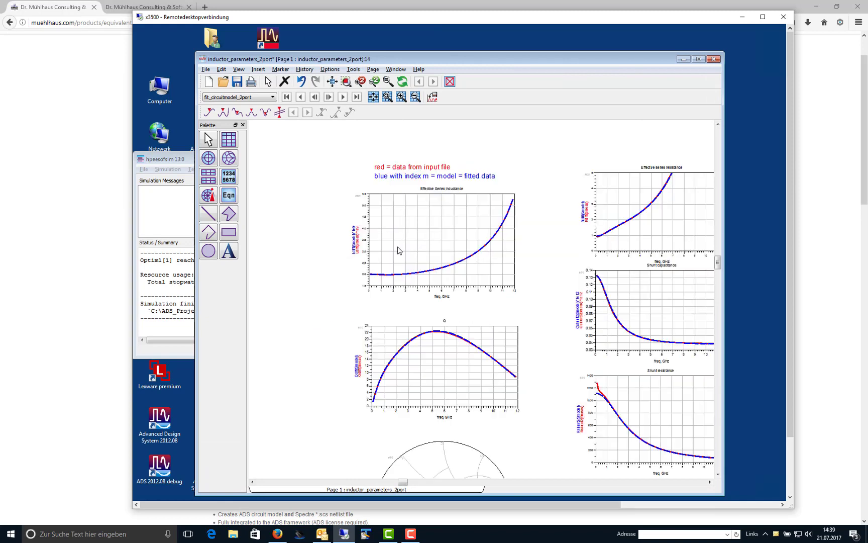
left_click(492, 273)
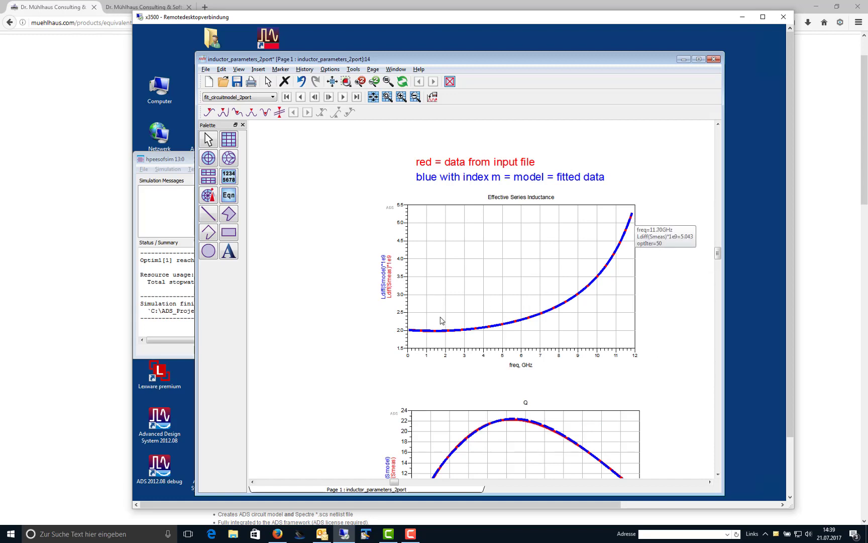
mouse_move(448, 336)
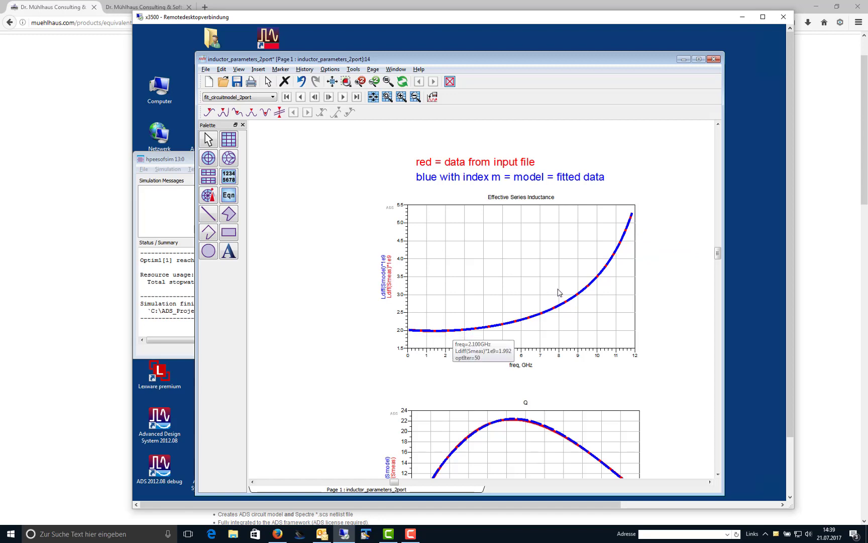
mouse_move(630, 232)
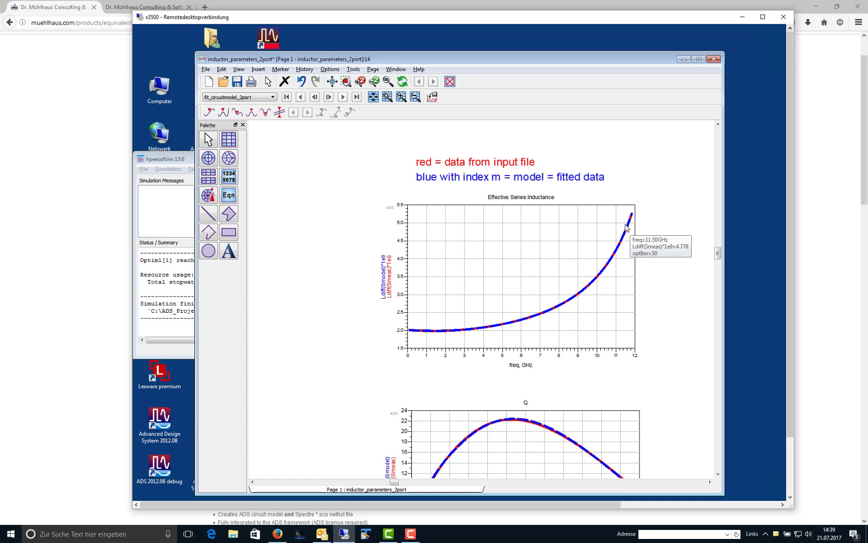
scroll(511, 288, "down", 2)
scroll(473, 382, "down", 1)
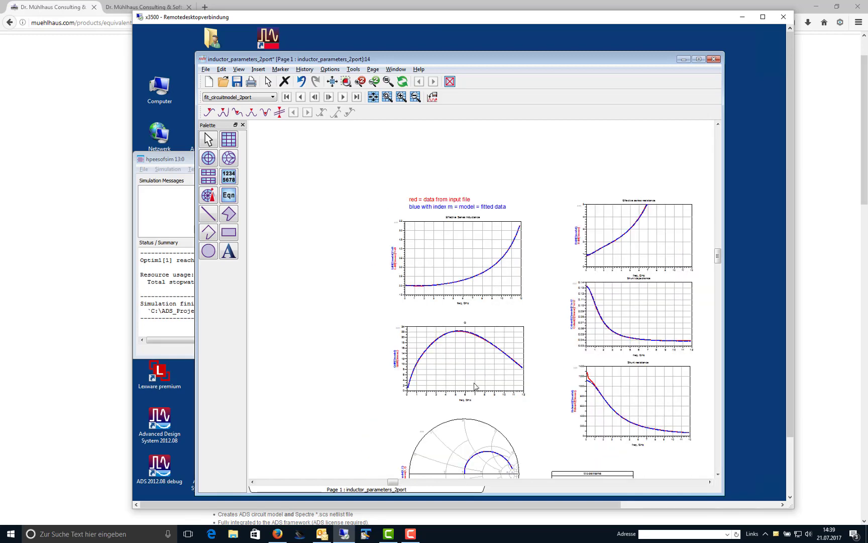
scroll(475, 375, "up", 3)
scroll(479, 311, "up", 2)
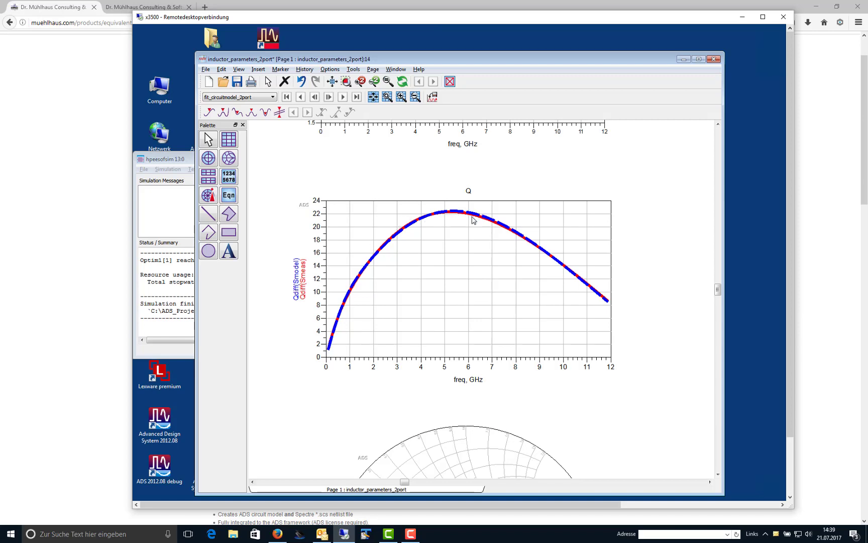
scroll(471, 220, "down", 2)
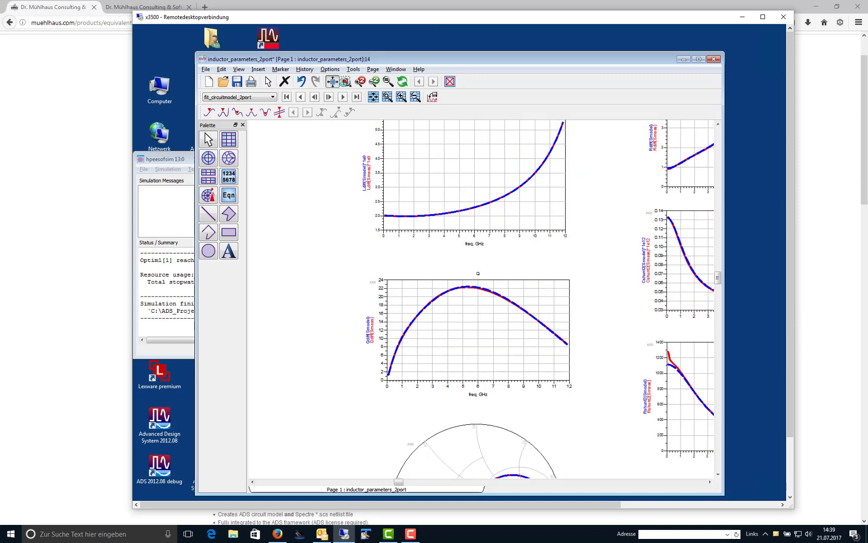
left_click(332, 81)
scroll(524, 171, "up", 3)
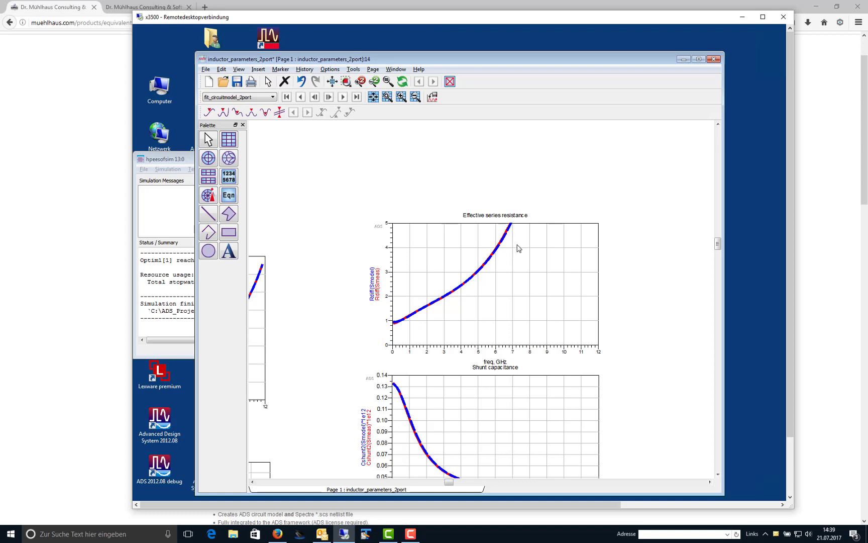
left_click_drag(717, 244, 317, 290)
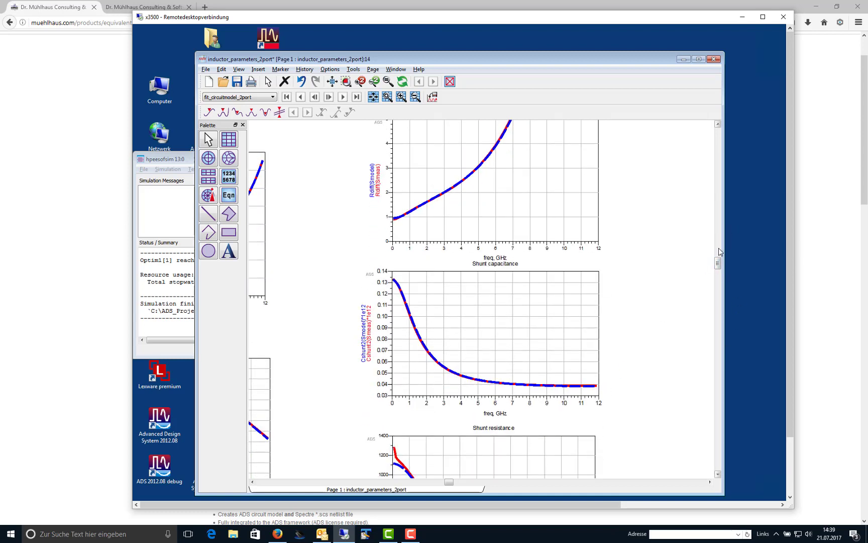
left_click_drag(717, 266, 718, 299)
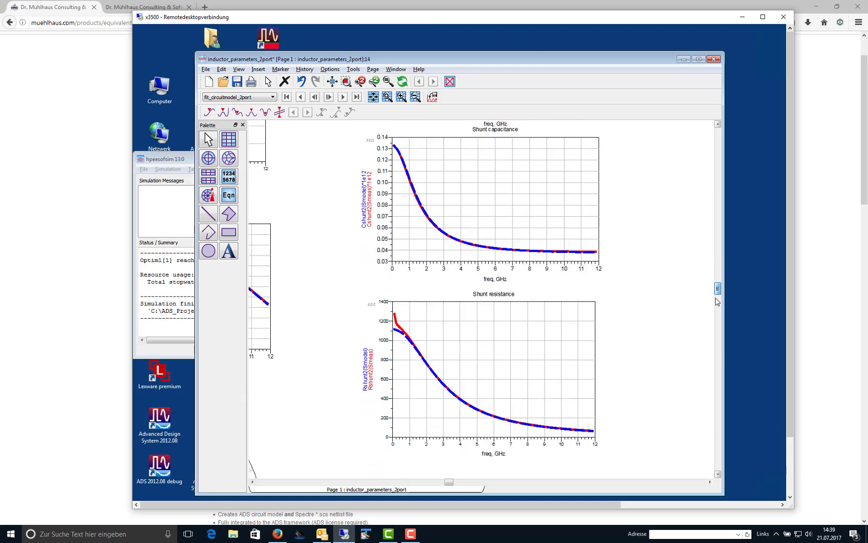
scroll(624, 329, "down", 2)
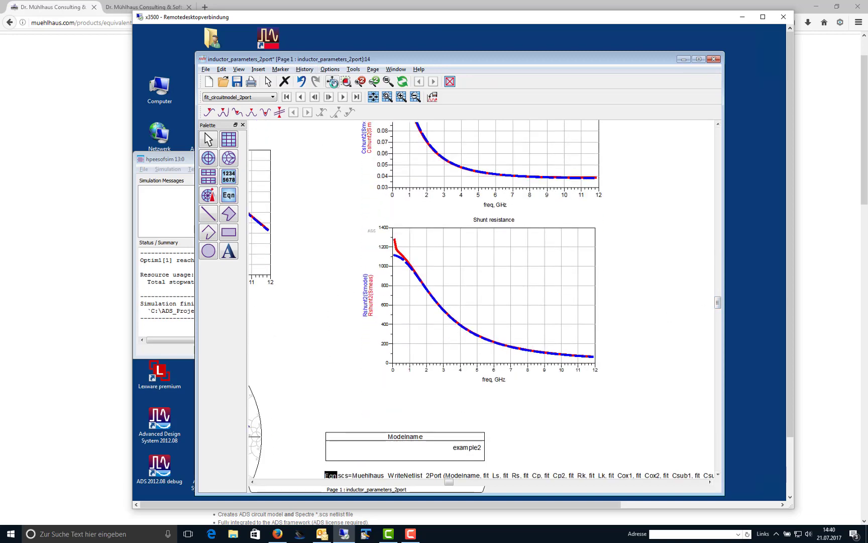
left_click(332, 82)
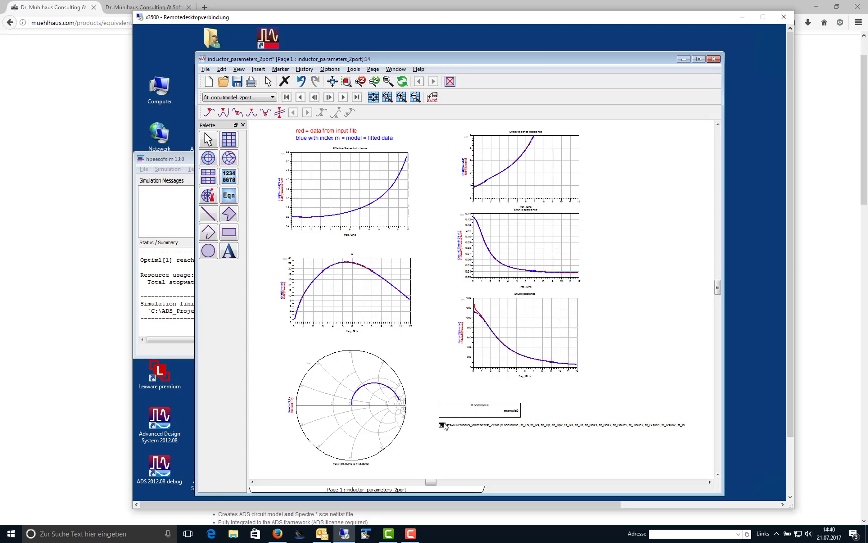
Save and close the fit results display, then run '3: Create cell in library' from the Main window
left_click(714, 59)
left_click(438, 288)
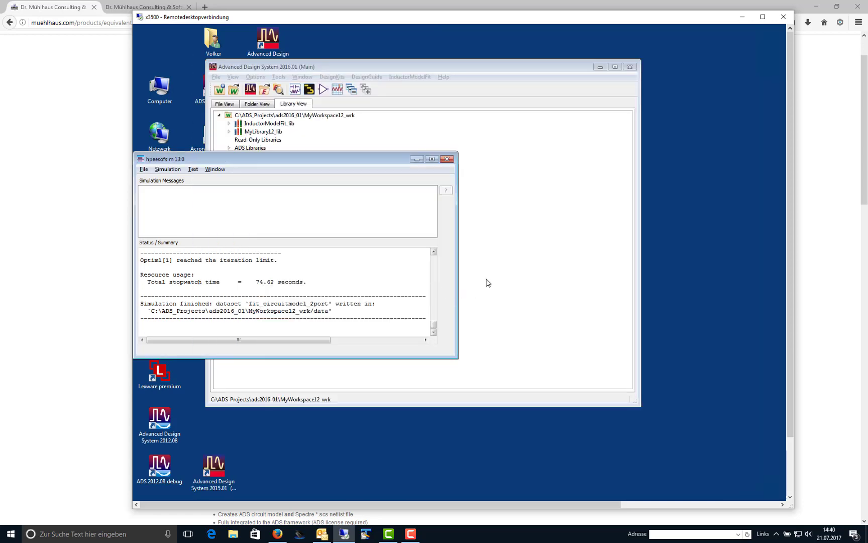
left_click(479, 90)
left_click(419, 80)
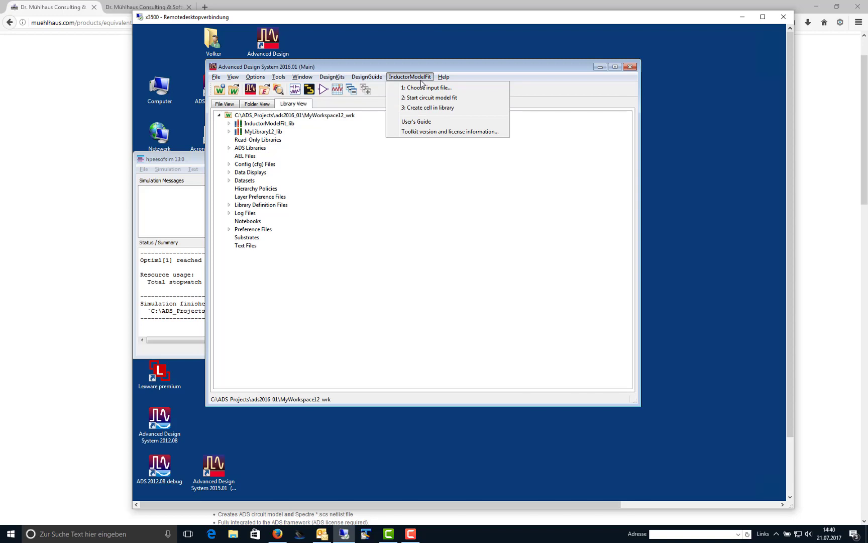
left_click(421, 108)
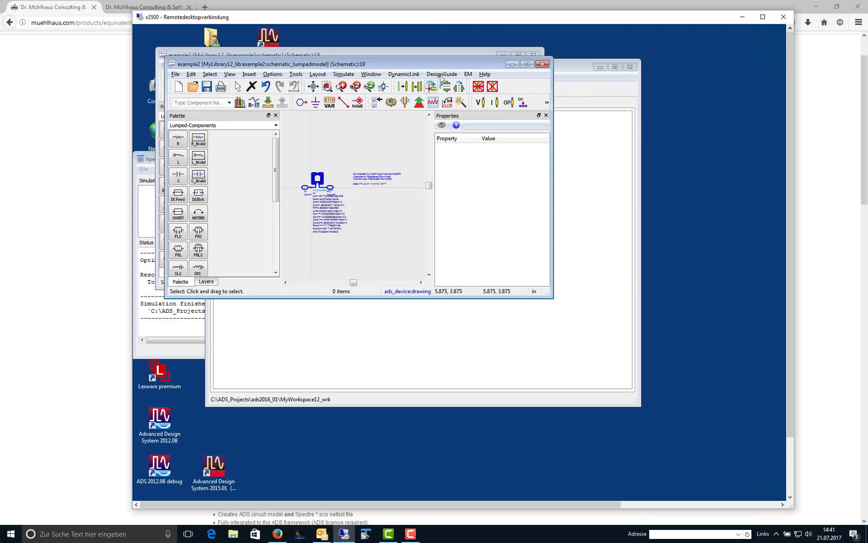
Expand MyLibrary12_lib, circuitmodel_2port and example2 in the Library View
left_click(601, 104)
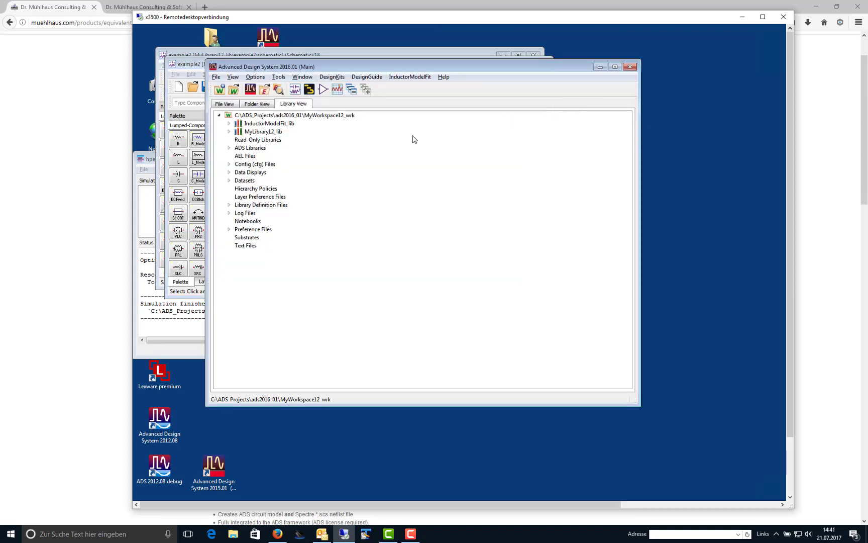
left_click(230, 132)
left_click(239, 140)
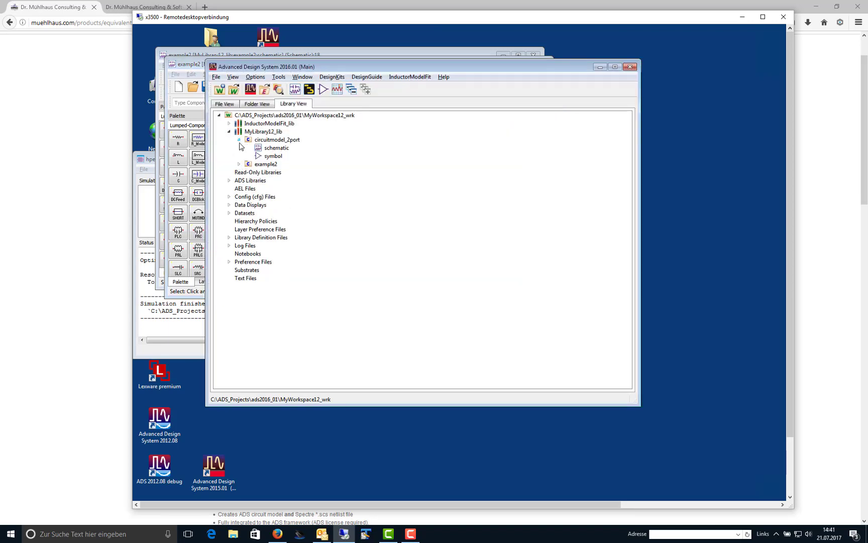
left_click(241, 157)
left_click(239, 164)
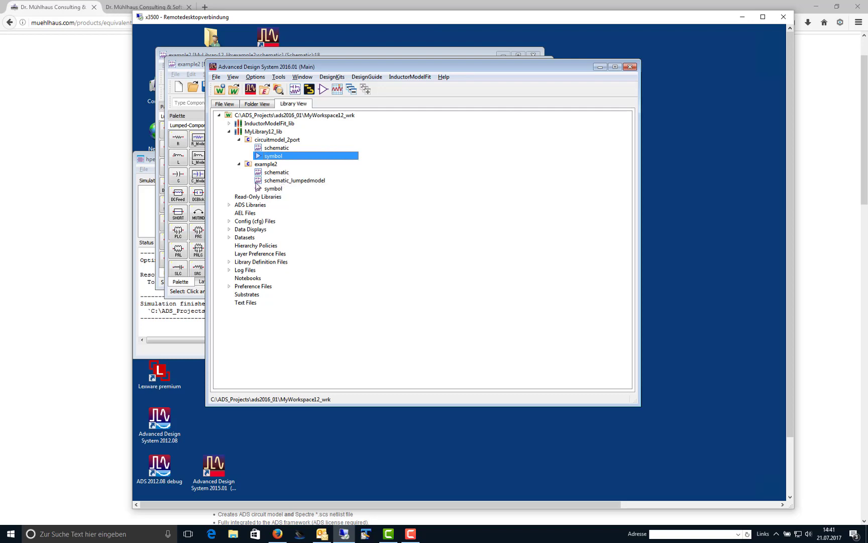
Open the example2 schematic, enlarge it for inspection, then close it
double_click(260, 172)
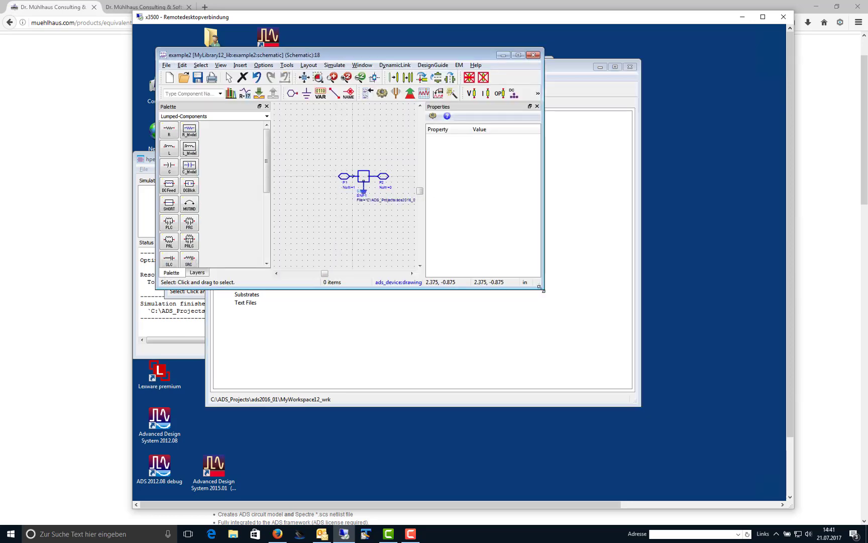
left_click_drag(542, 289, 685, 348)
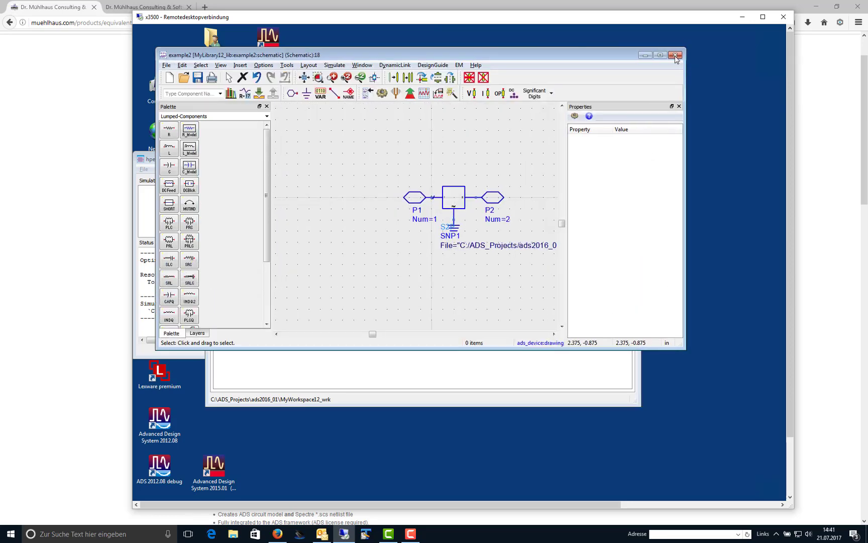
left_click(676, 56)
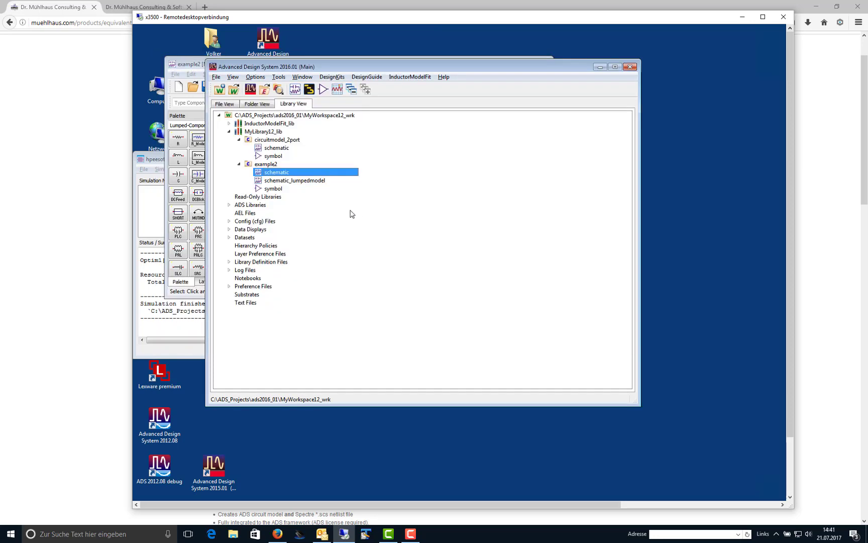
Open example2's schematic_lumpedmodel, push into instance X1 to view circuitmodel_2port, then pop back out
double_click(261, 181)
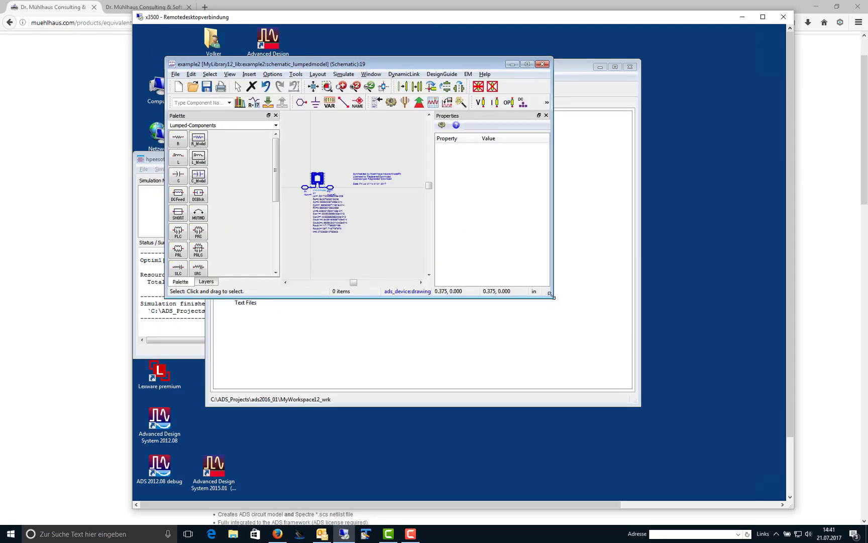
left_click_drag(553, 297, 709, 405)
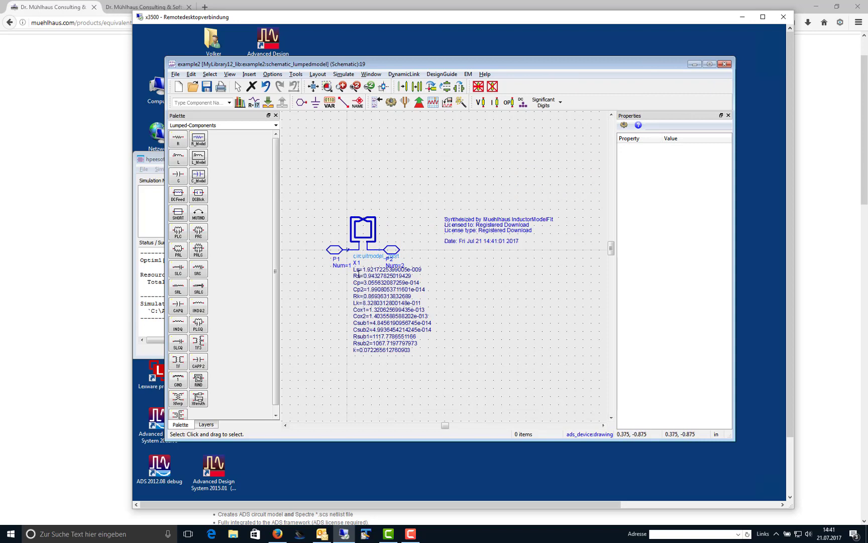
left_click(368, 236)
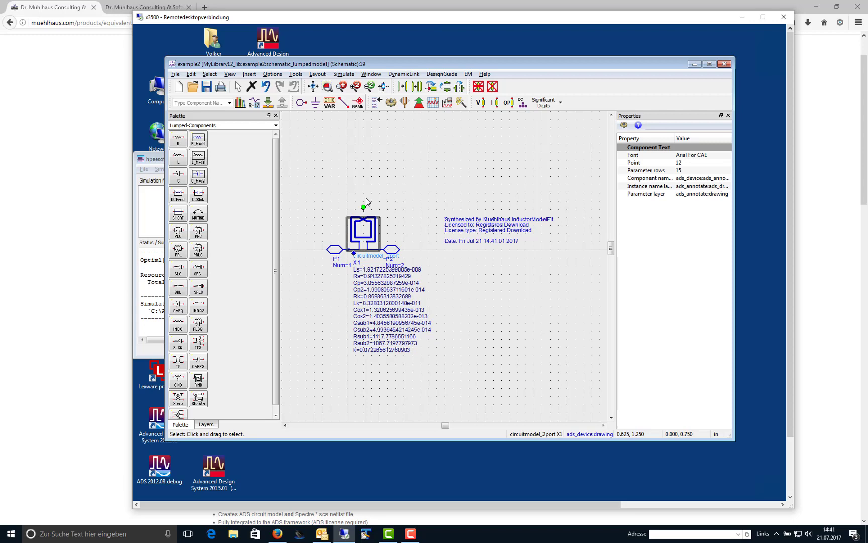
left_click(268, 103)
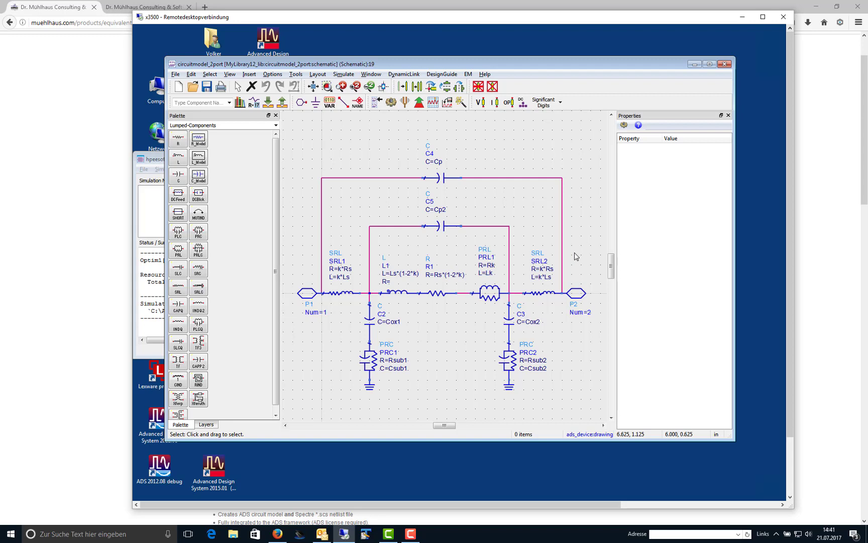
left_click(282, 103)
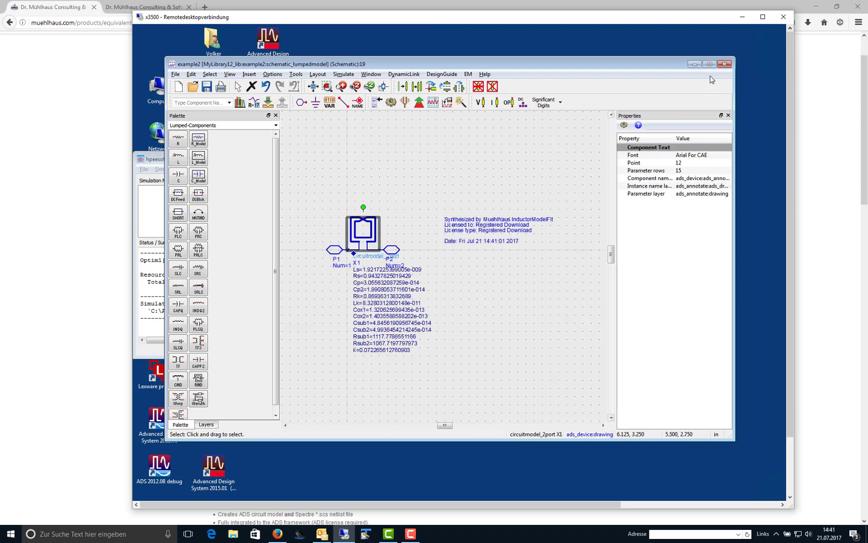
Close the lumped-model schematic and expand the data folder in File View
left_click(723, 65)
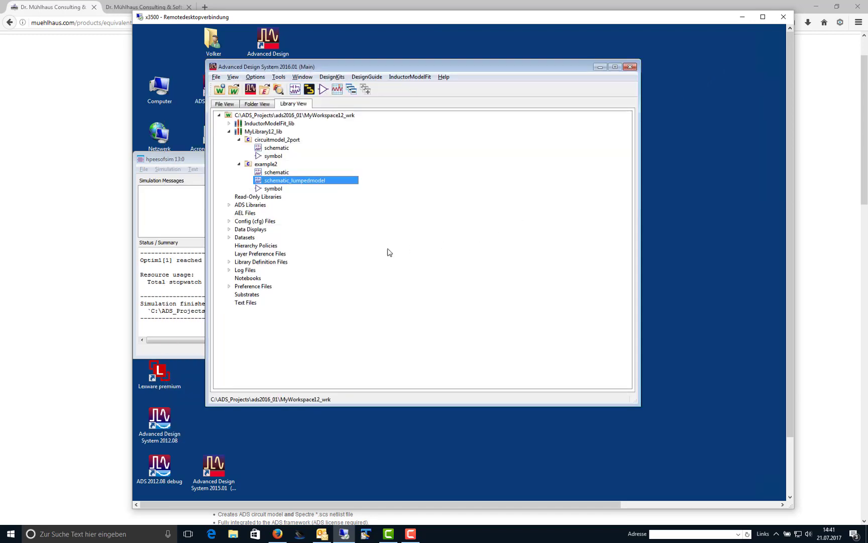
left_click(270, 104)
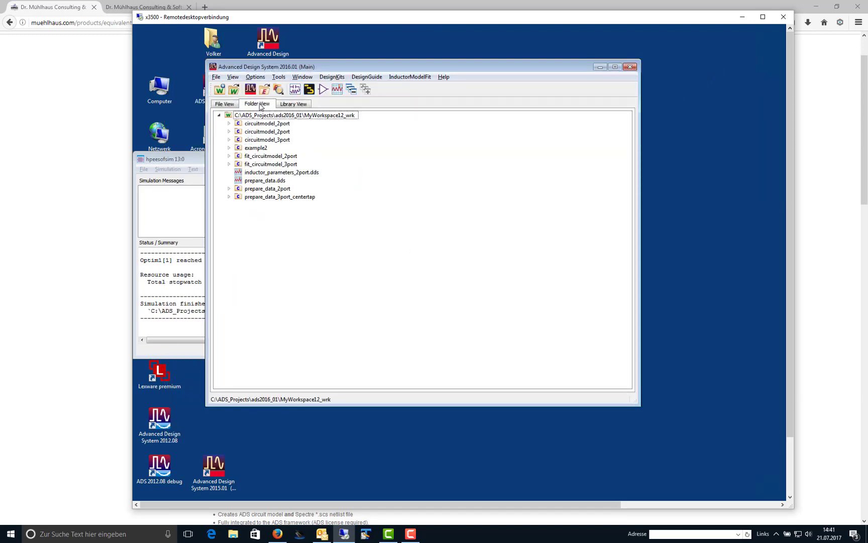
left_click(225, 105)
left_click(229, 138)
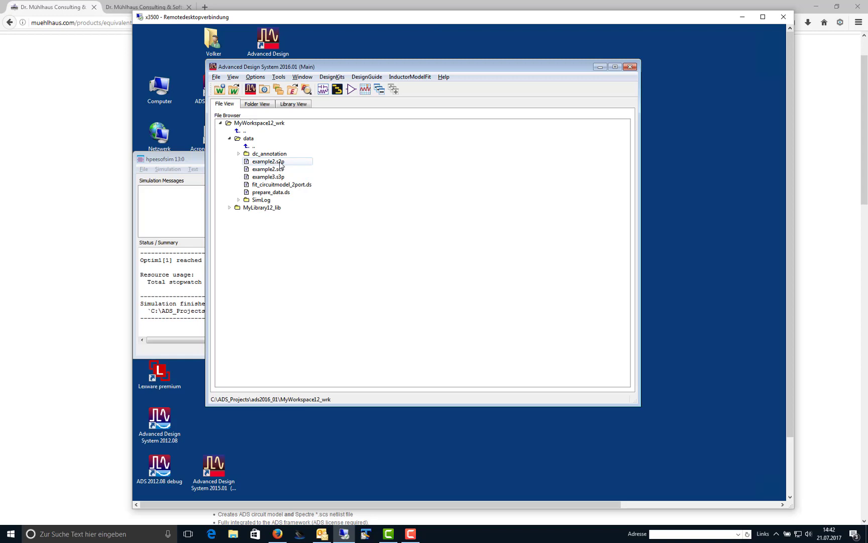
Open example2.scs with Open In Text Editor after the direct double-click fails
left_click(253, 173)
double_click(254, 172)
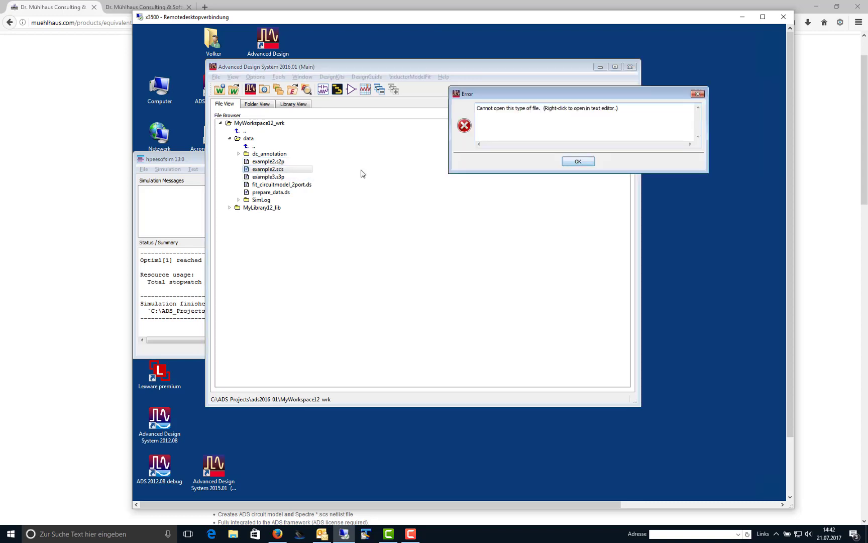
left_click(577, 162)
right_click(273, 172)
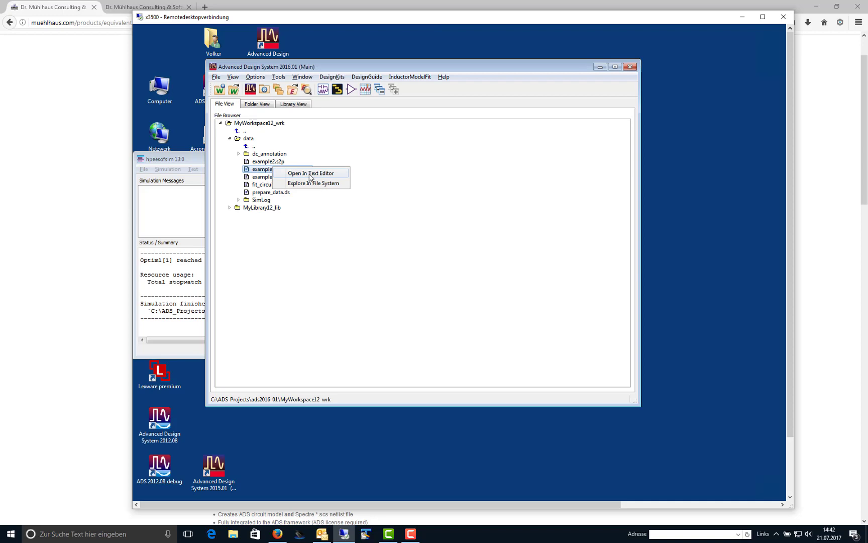
left_click(310, 177)
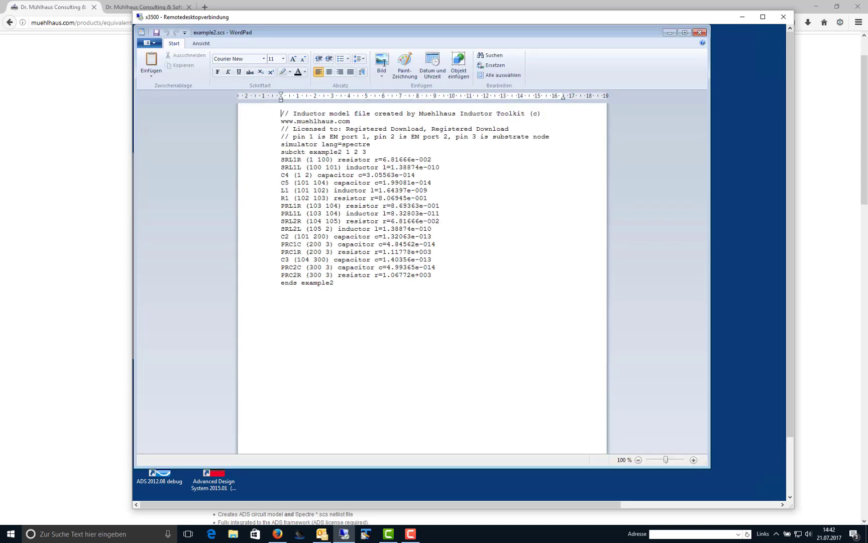
Inspect the example2.scs subcircuit netlist, from the header through 'ends example2', then close WordPad
left_click_drag(376, 36, 464, 40)
left_click_drag(370, 156, 431, 279)
left_click(525, 296)
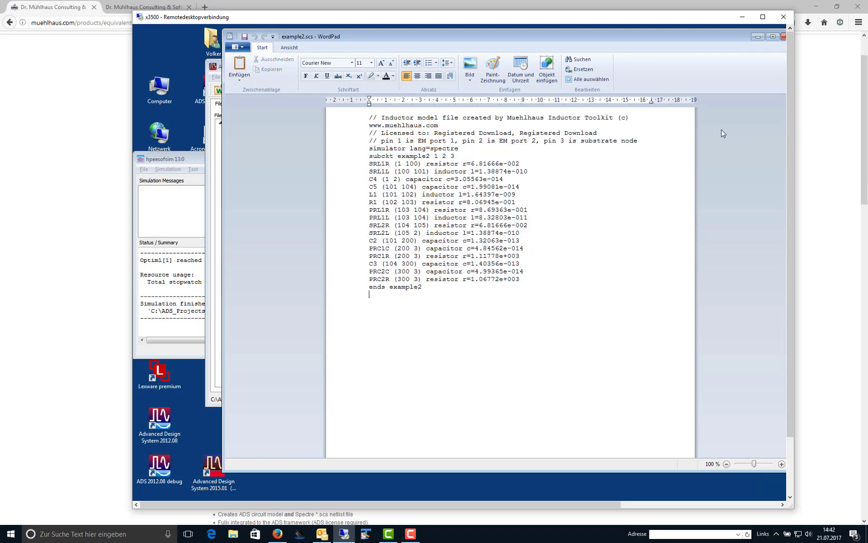
left_click_drag(733, 40, 710, 47)
left_click(764, 42)
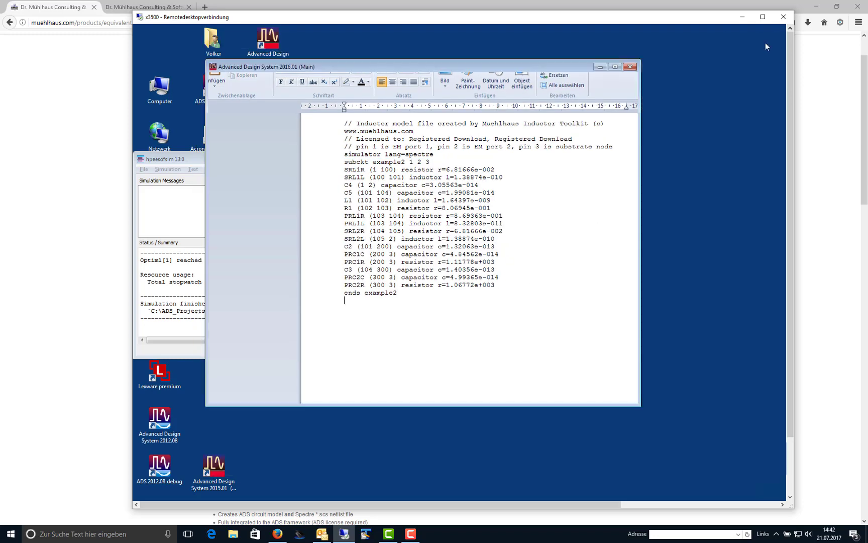